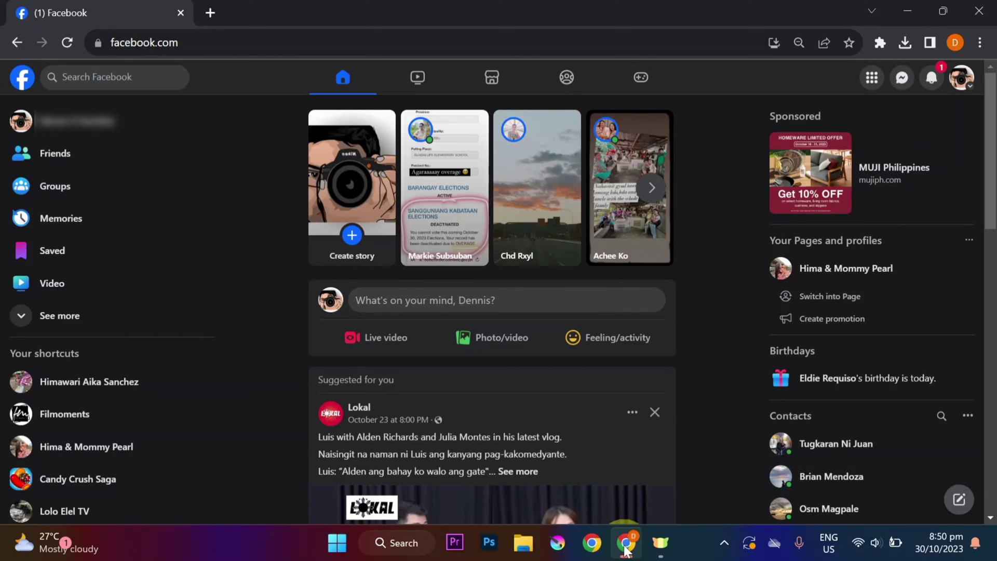
# From your profile page, open the cartoon camera profile picture full size.
pyautogui.click(70, 121)
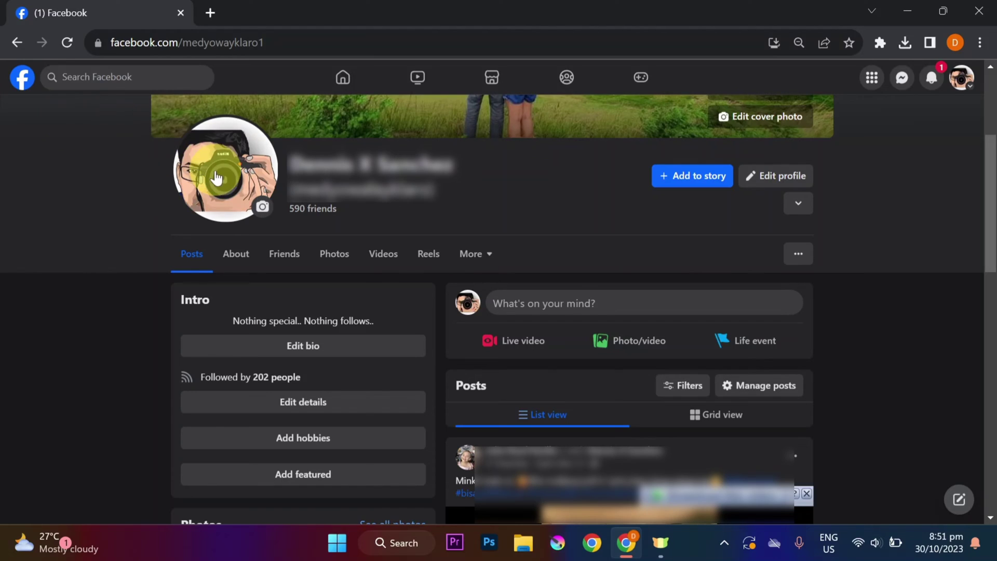
pyautogui.click(224, 181)
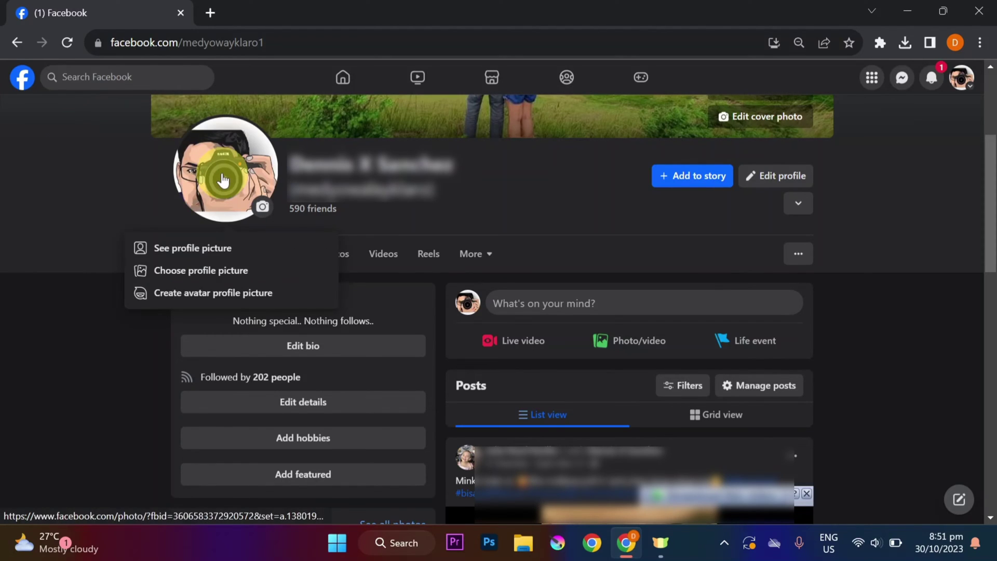
pyautogui.click(192, 248)
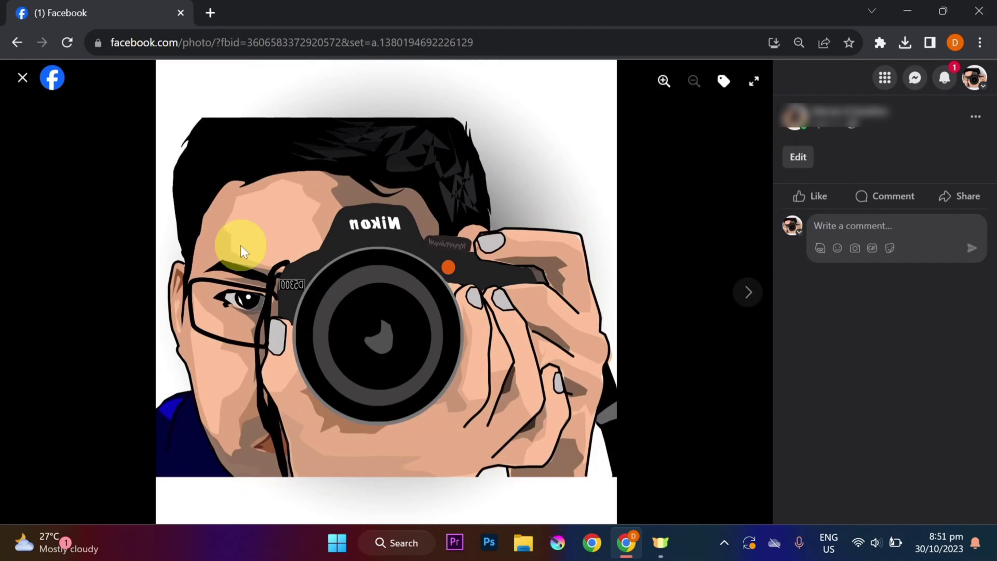
# Delete the cartoon profile photo, then preview the first 'empty profile picture' image result.
pyautogui.click(976, 119)
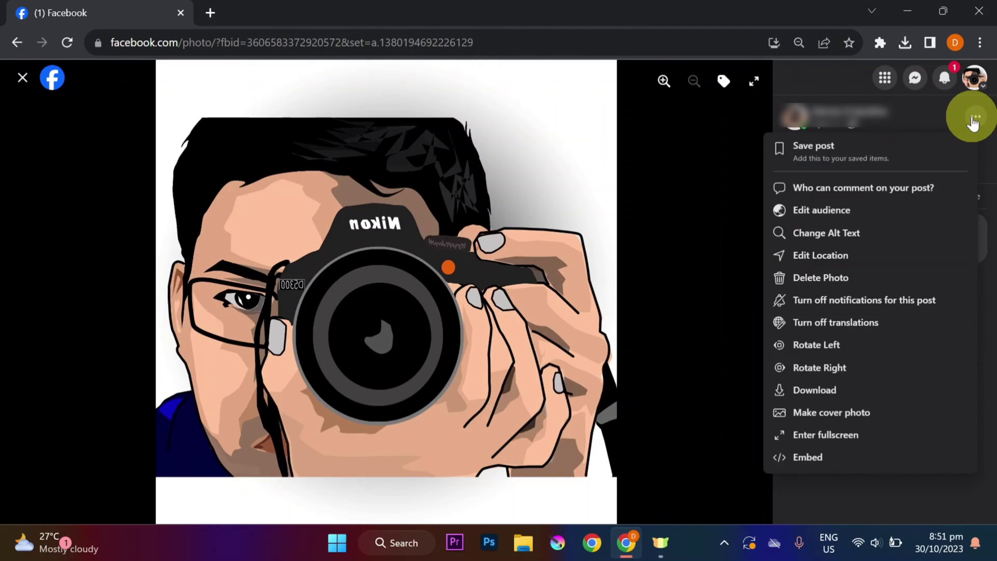
pyautogui.click(860, 280)
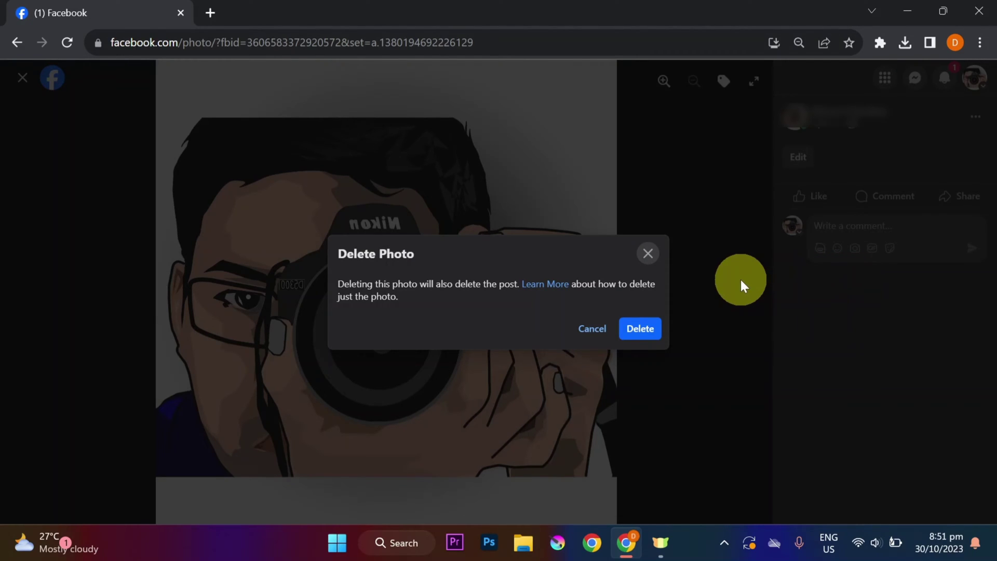
pyautogui.click(652, 336)
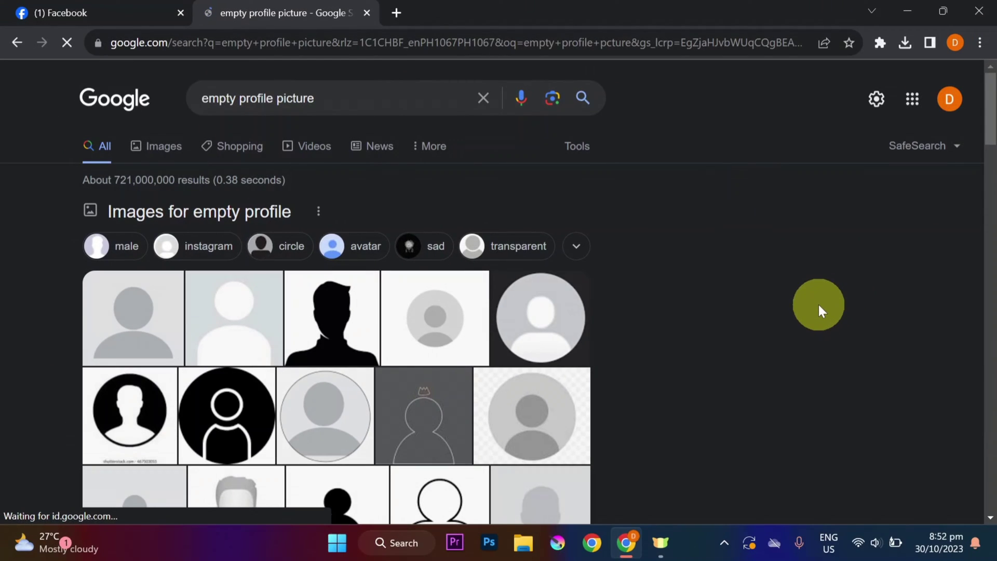
pyautogui.click(148, 312)
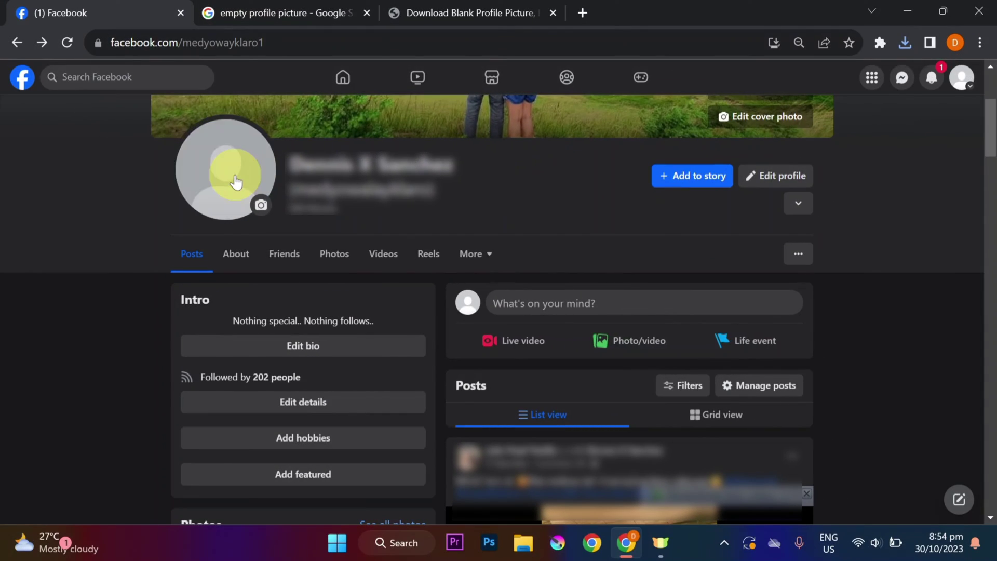
# Upload the downloaded blank-profile-picture file as the profile picture and zoom it in slightly.
pyautogui.click(237, 181)
pyautogui.click(226, 242)
pyautogui.click(537, 156)
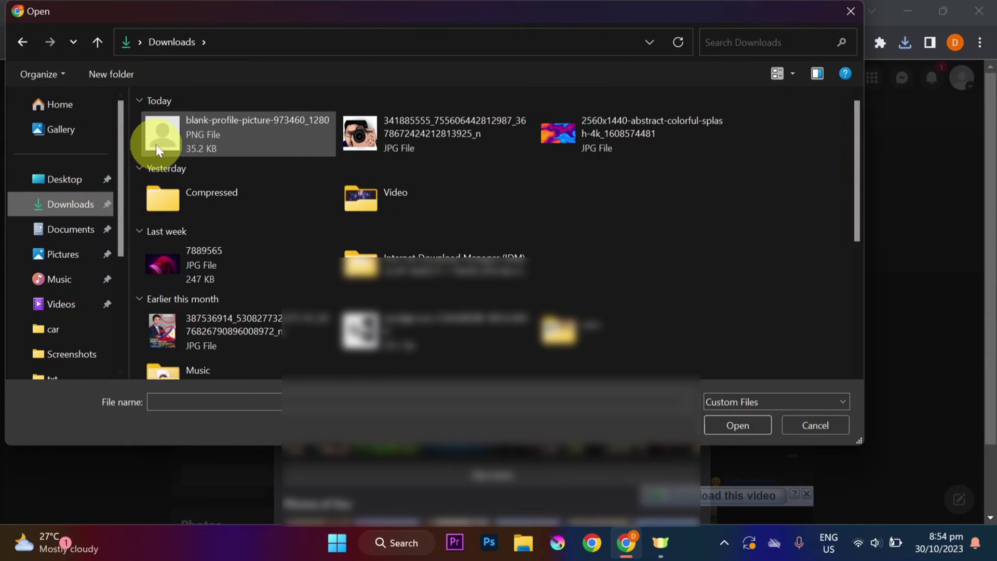
pyautogui.doubleClick(158, 146)
pyautogui.moveTo(374, 480); pyautogui.dragTo(381, 481)
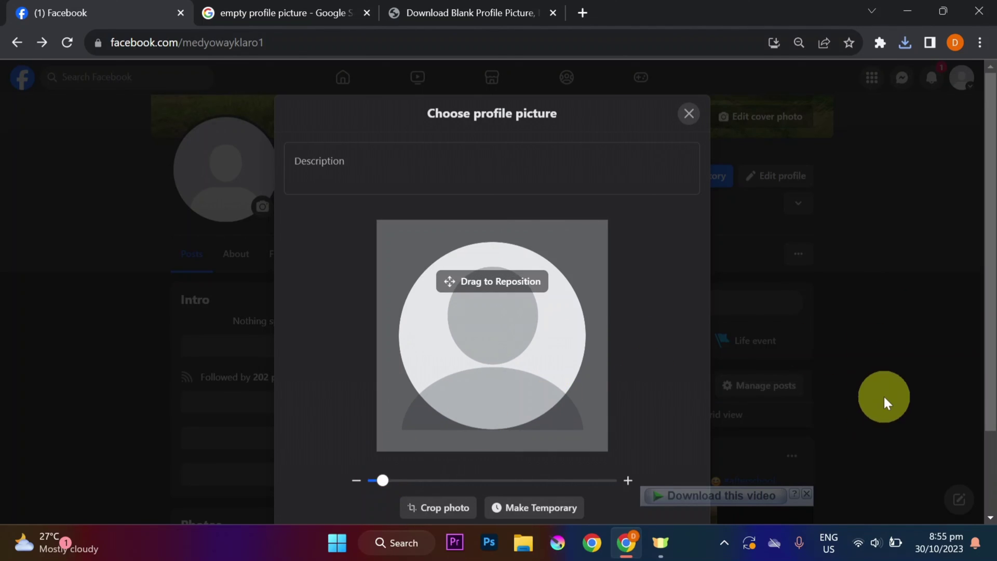